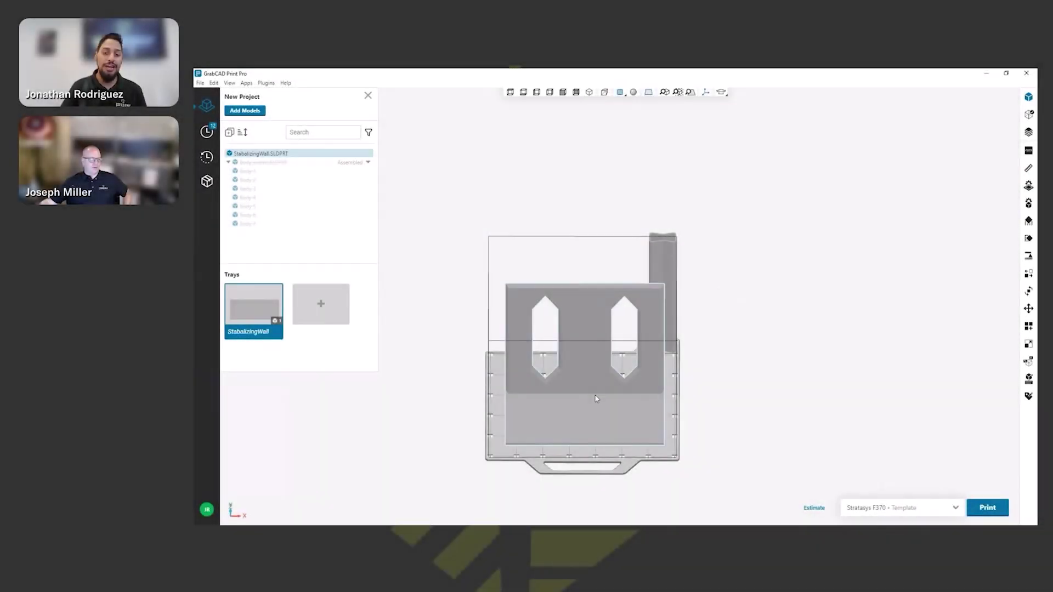
Step: Examine the upright StabalizingWall part on the tray from several sides, including its thin vertical wall and base
right_click_drag(712, 378, 763, 367)
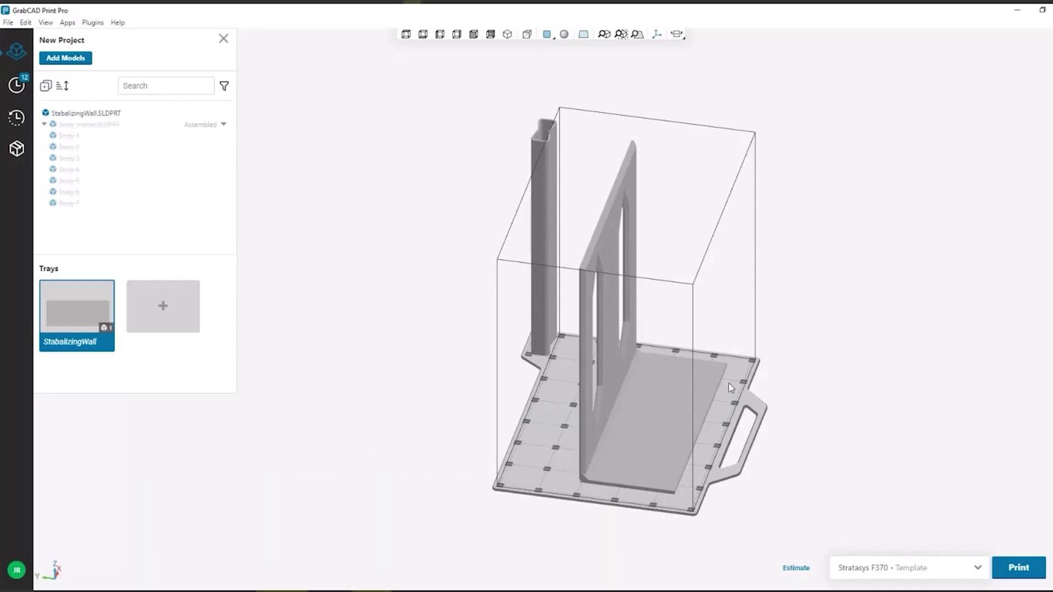
middle_click_drag(729, 383, 555, 329)
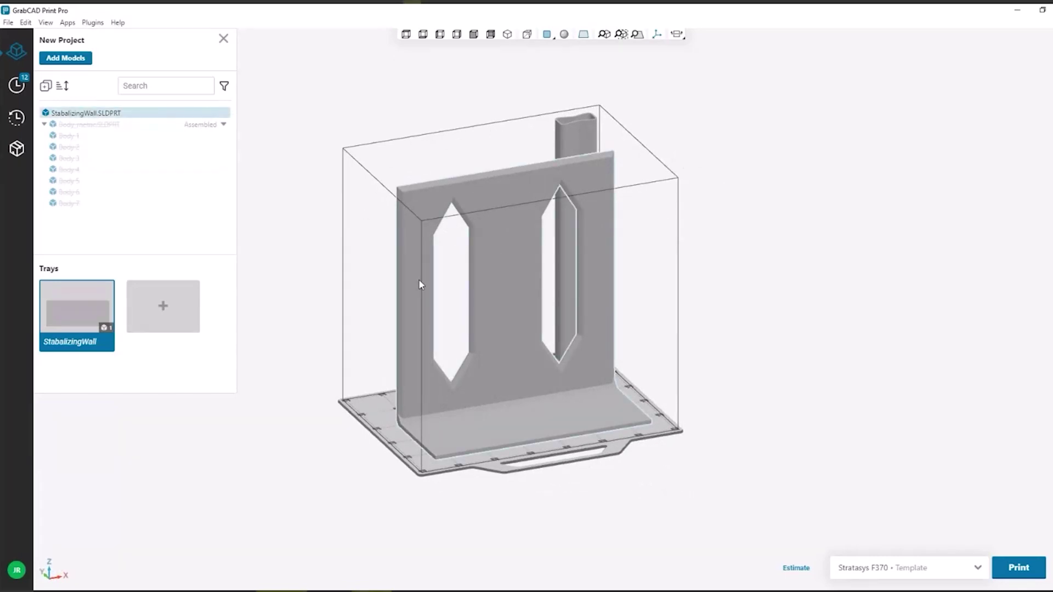
left_click(437, 162)
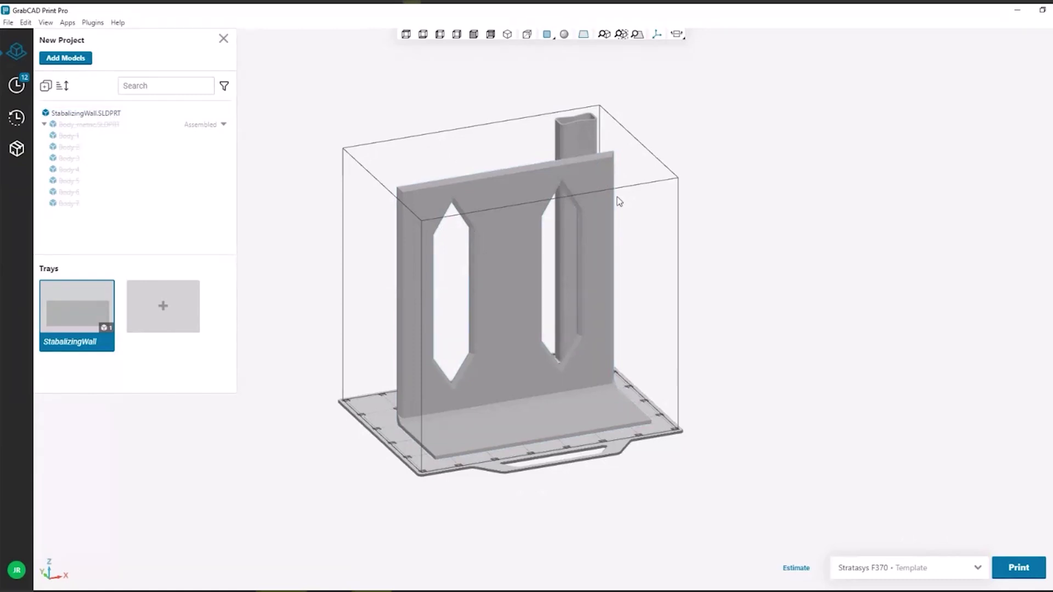
right_click_drag(596, 282, 543, 258)
left_click(576, 413)
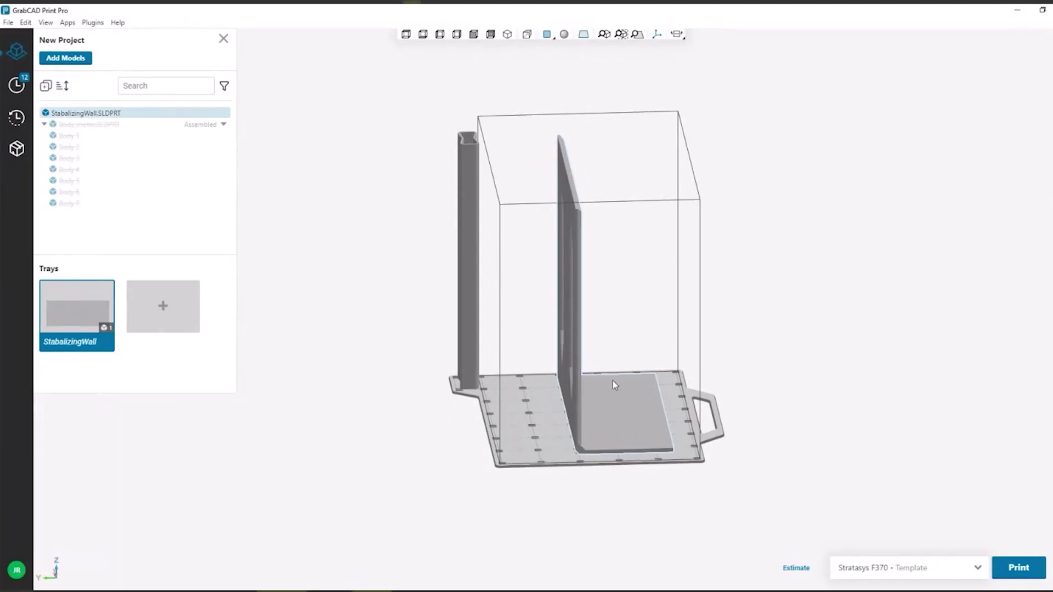
middle_click_drag(613, 380, 577, 380)
left_click(536, 250)
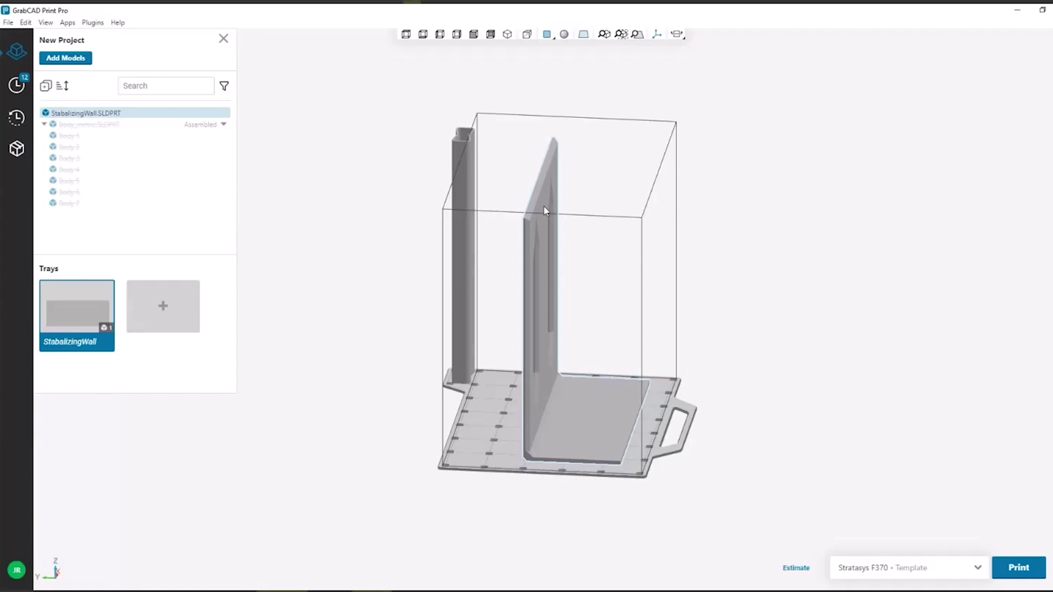
left_click(627, 185)
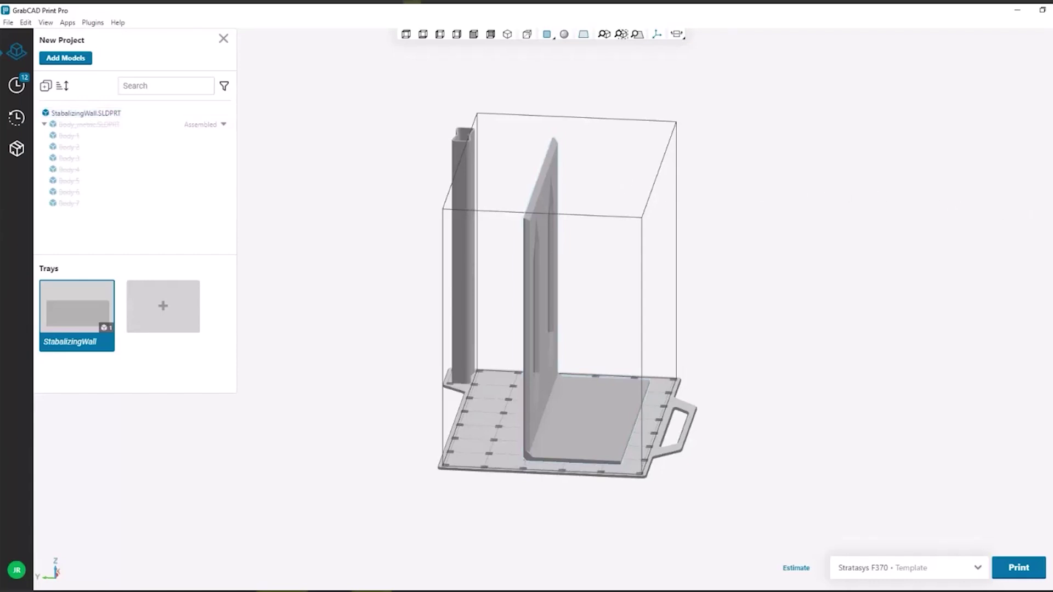
Step: Start a stabilizer for the StabalizingWall model and lower its height plane to about 8.436 in
left_click(1049, 222)
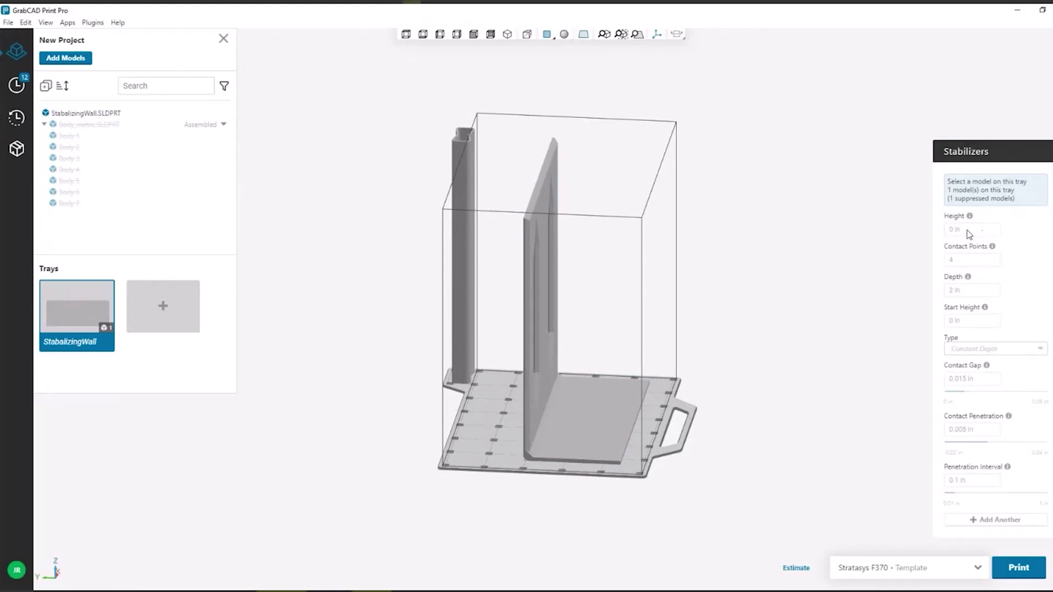
middle_click_drag(827, 272, 883, 282)
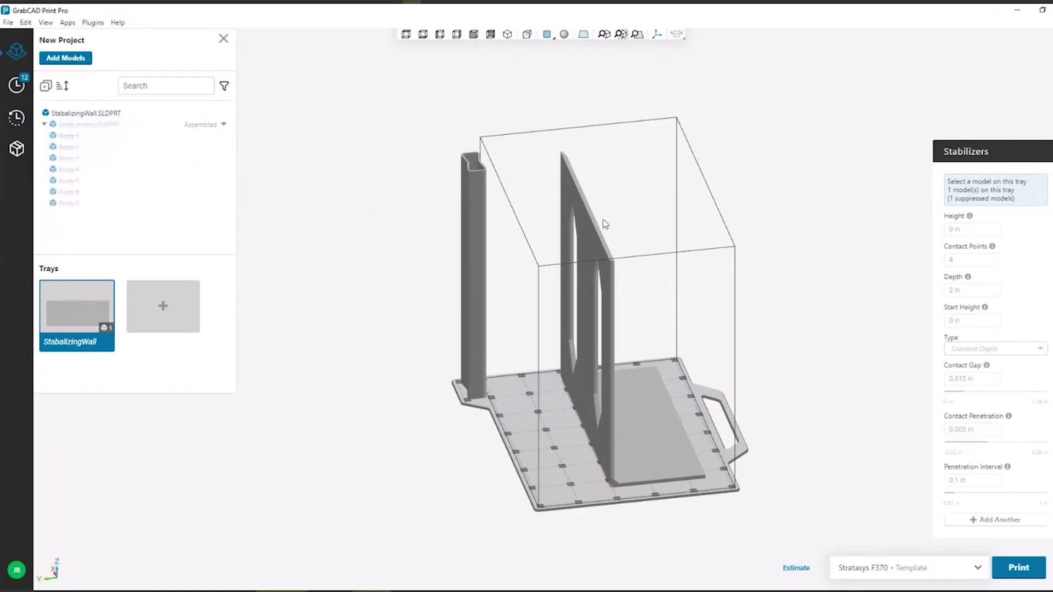
left_click(597, 242)
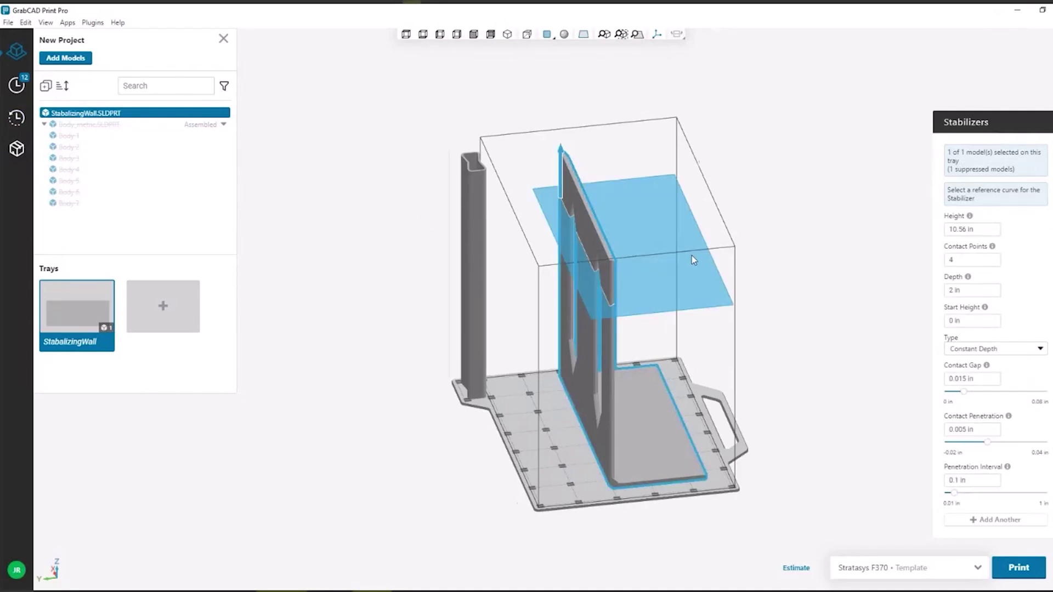
right_click_drag(692, 254, 796, 251)
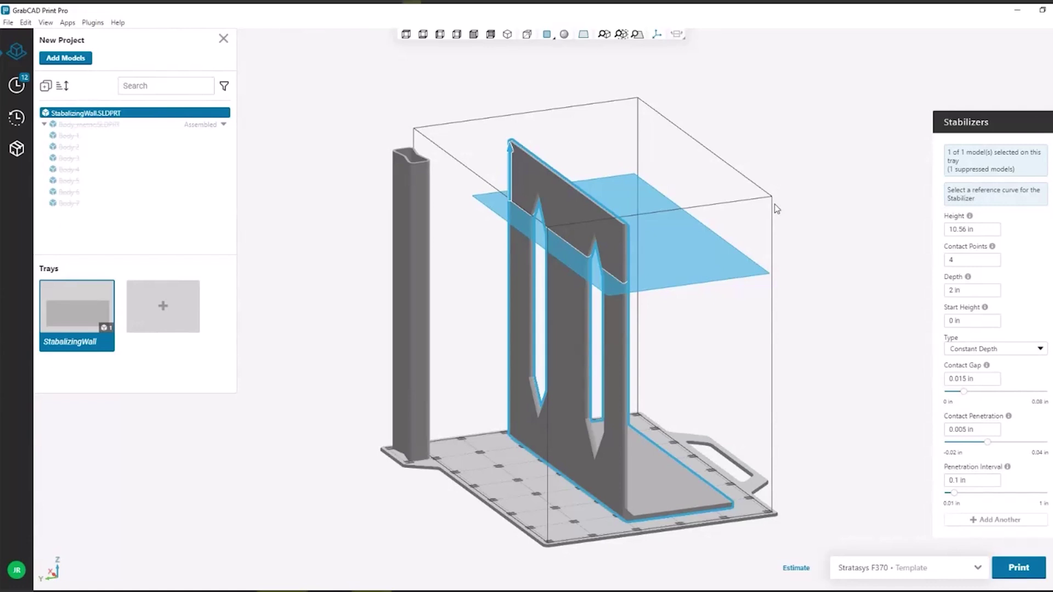
left_click(509, 143)
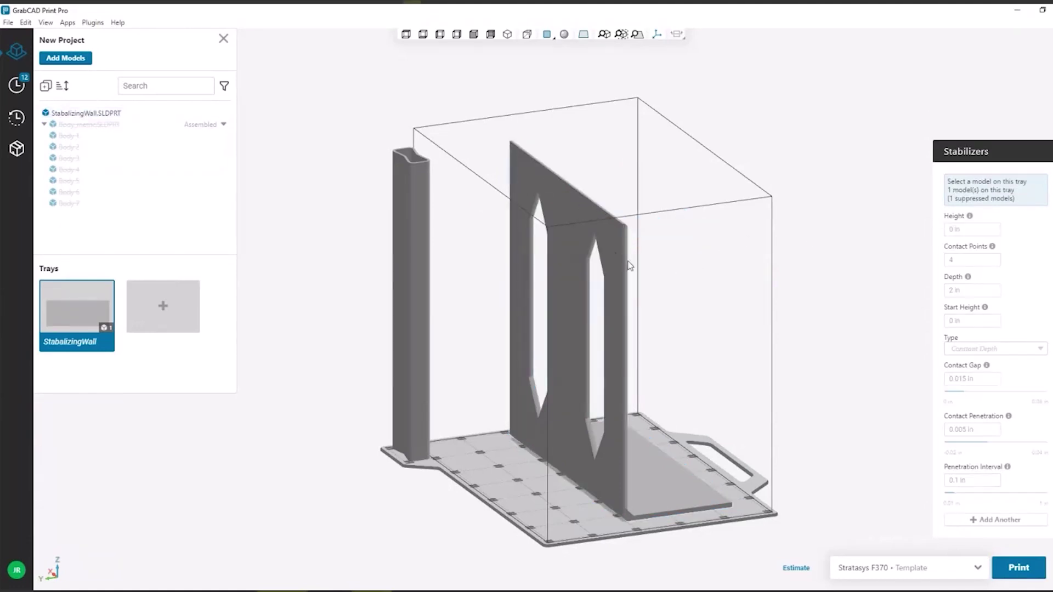
left_click(581, 231)
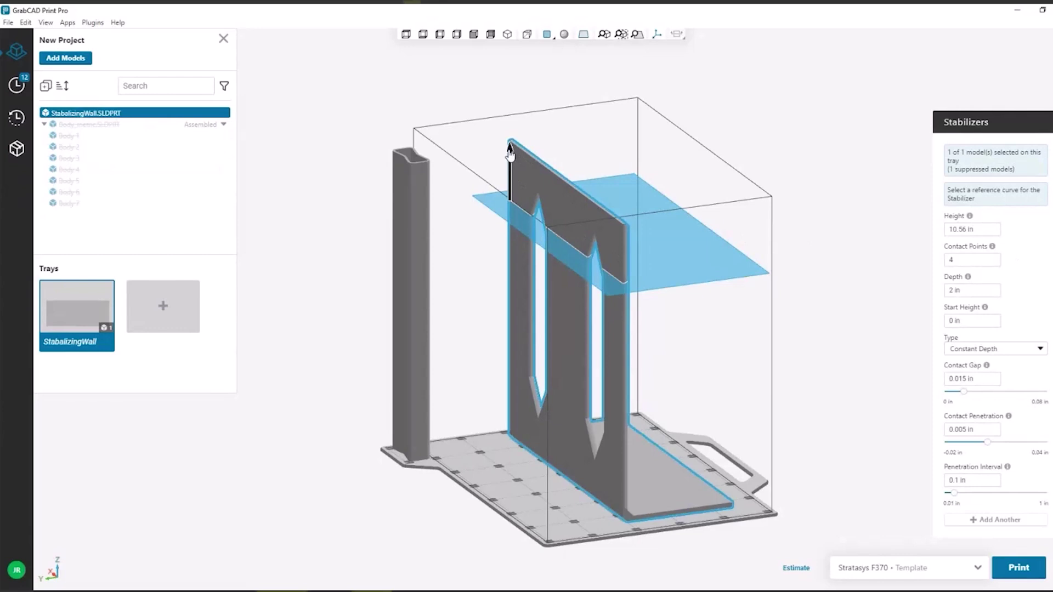
left_click_drag(510, 151, 509, 205)
Step: Place the stabilizer on the back of the wall, using the reference curve between the two pointed slots
middle_click_drag(653, 210, 740, 182)
scroll(617, 320, "up", 6)
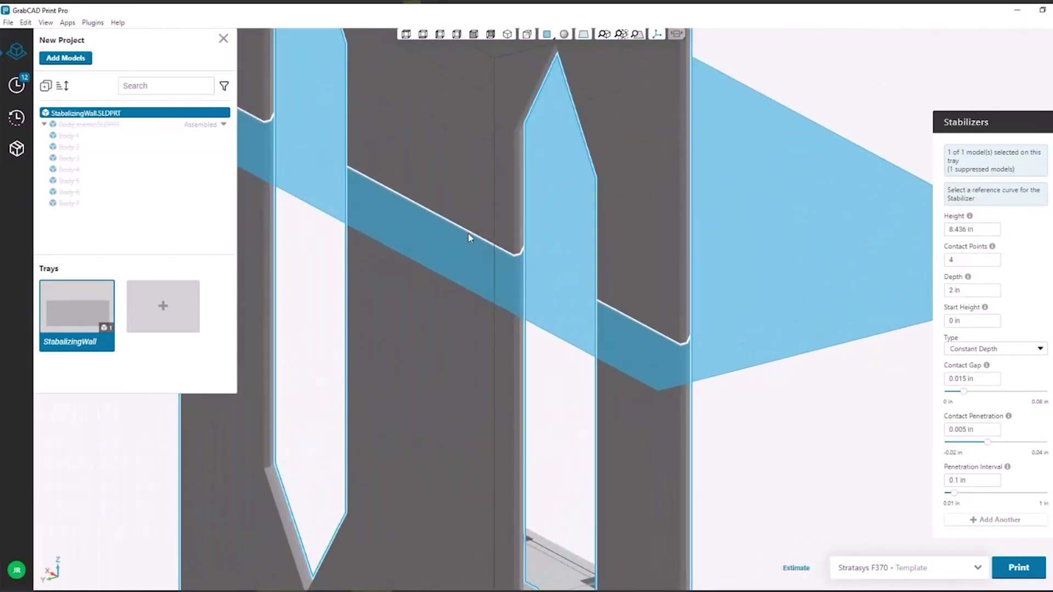
right_click_drag(474, 231, 547, 213)
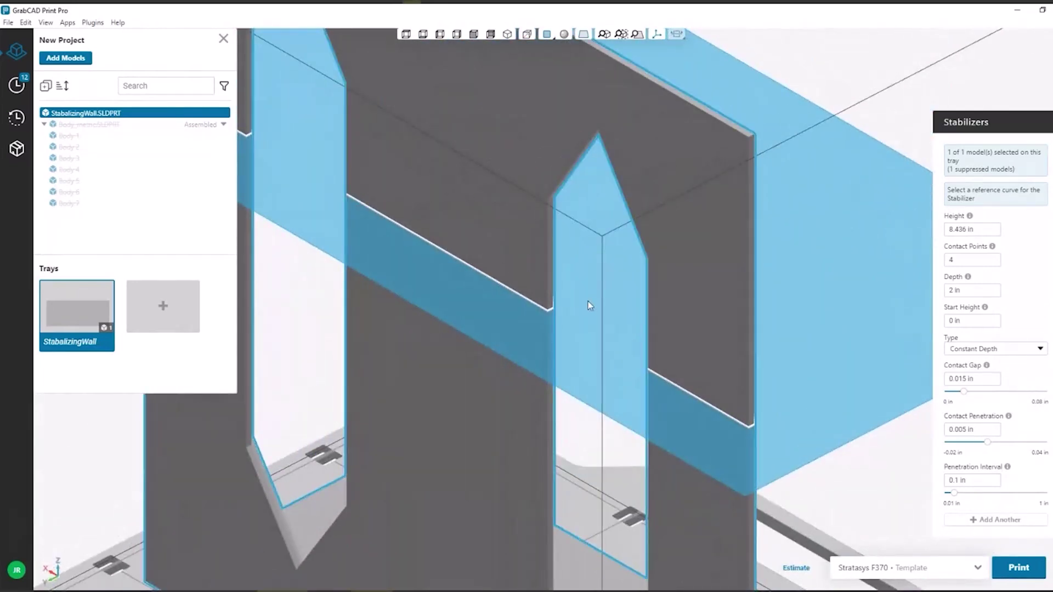
scroll(567, 308, "down", 3)
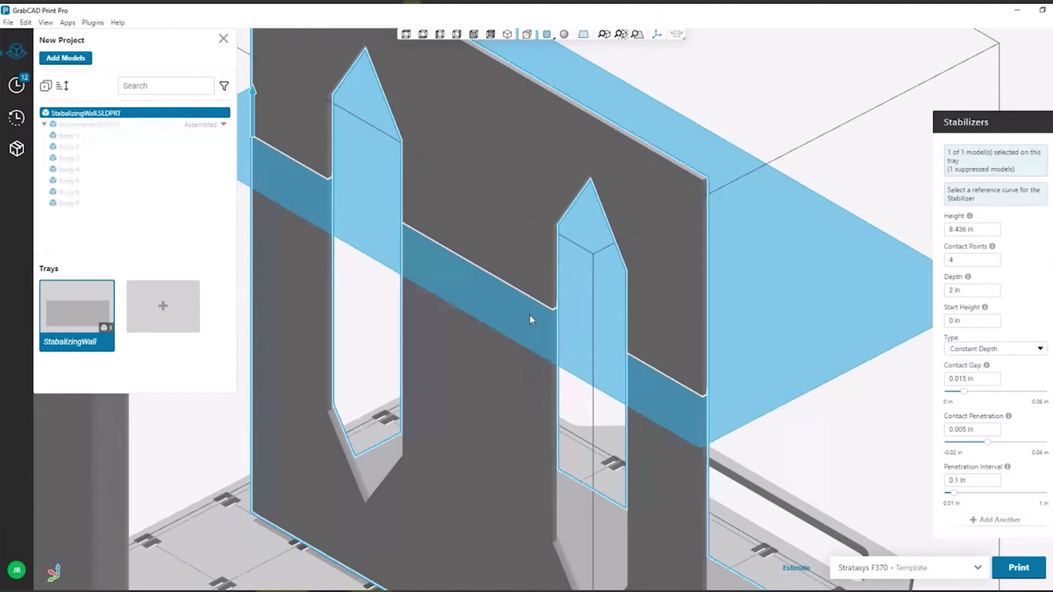
left_click(509, 288)
Step: Adjust both ends of the stabilizer's contact range so its contacts spread across the wall section between the slots
middle_click_drag(484, 351, 577, 328)
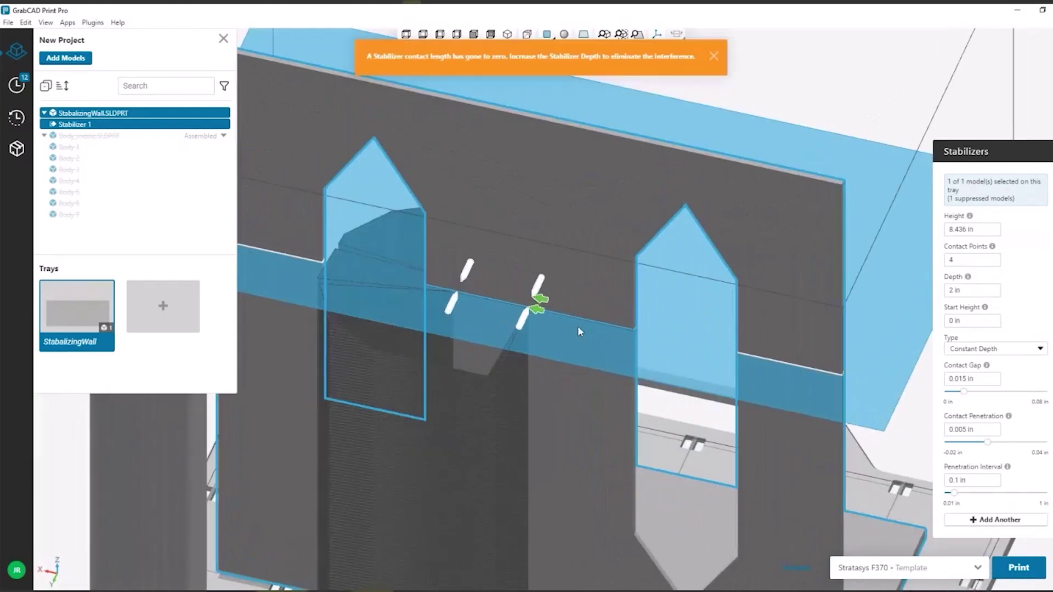
left_click_drag(540, 302, 450, 302)
scroll(596, 378, "down", 2)
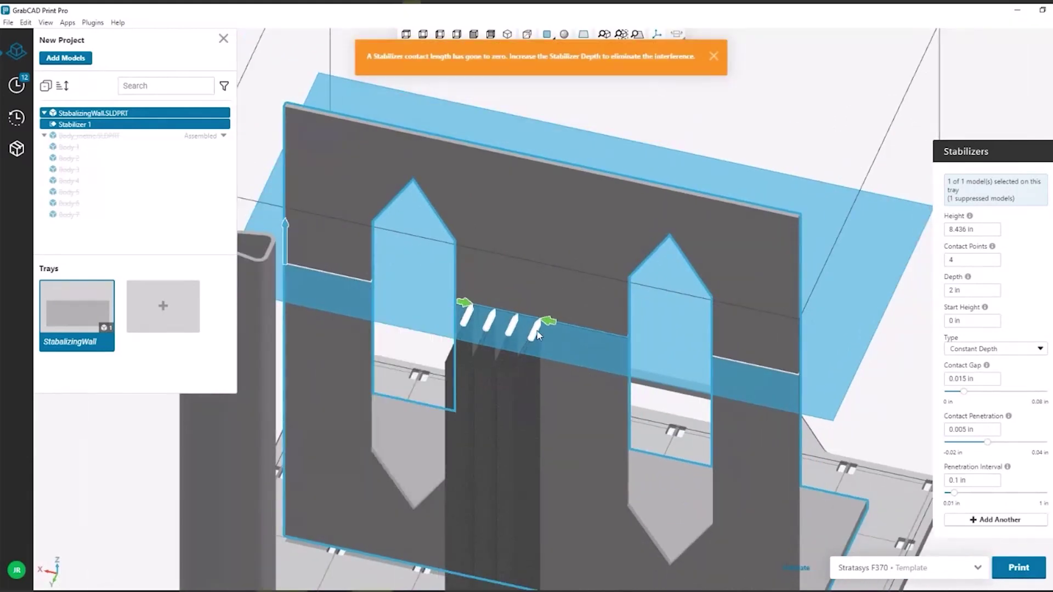
left_click_drag(548, 325, 598, 332)
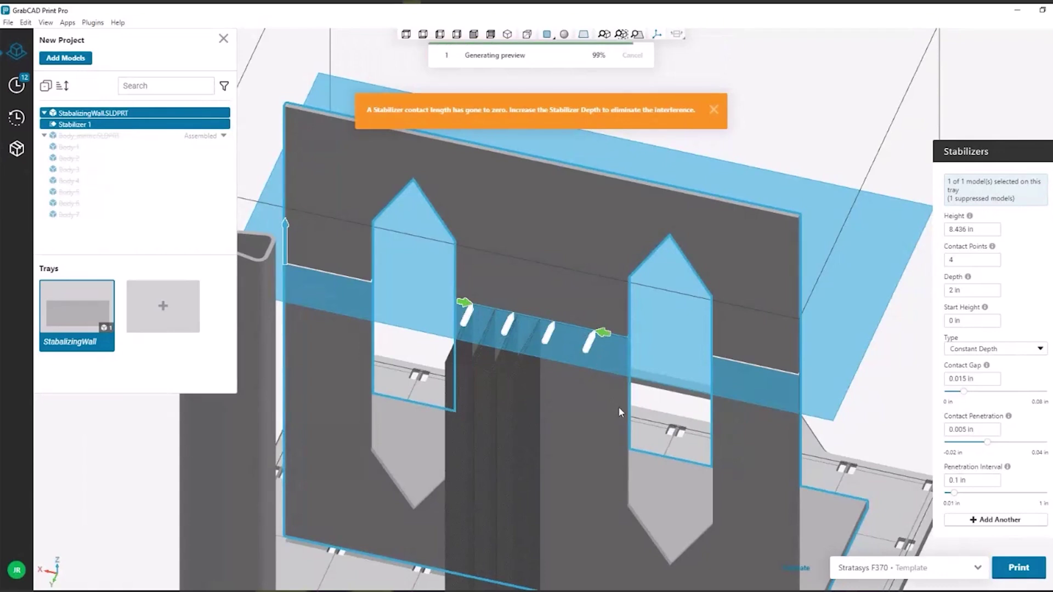
Step: Set the stabilizer's number of contact points to 5
right_click_drag(618, 406, 673, 424)
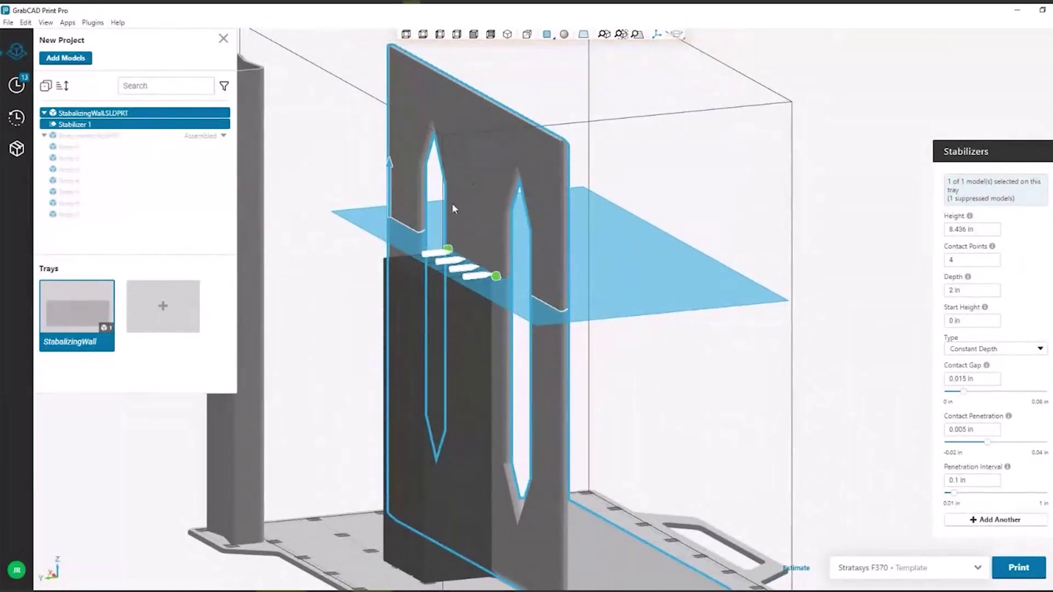
right_click_drag(451, 203, 547, 286)
scroll(549, 291, "down", 3)
right_click_drag(674, 357, 636, 393)
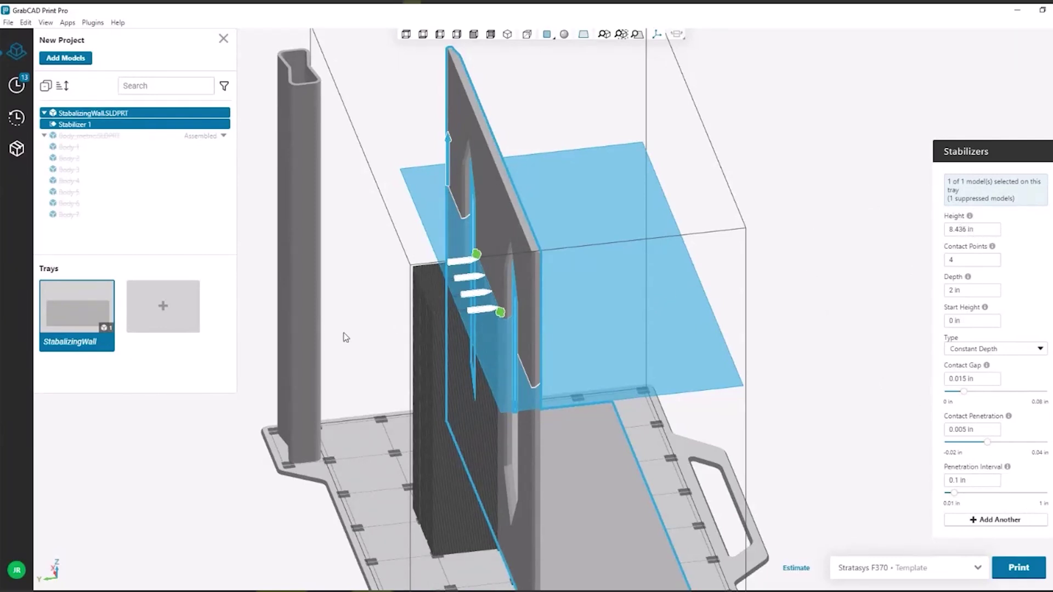
scroll(473, 256, "up", 5)
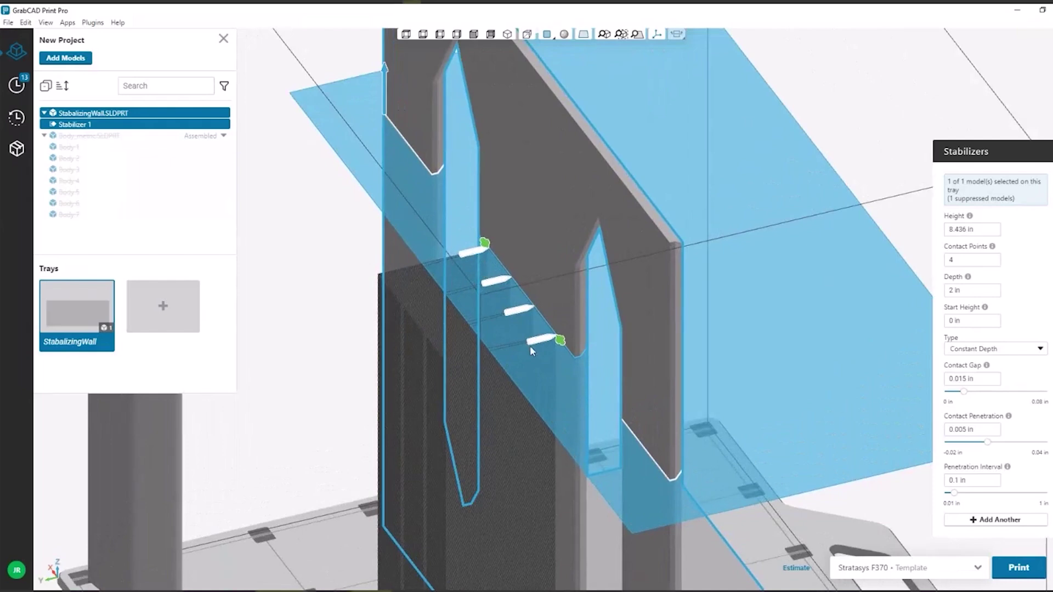
left_click(996, 258)
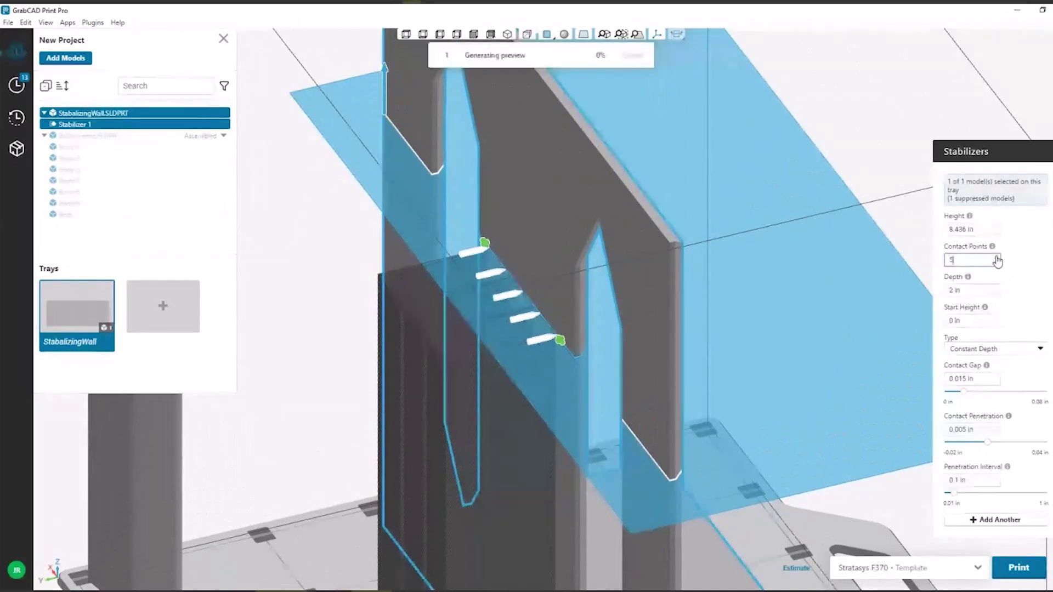
middle_click_drag(682, 369, 751, 351)
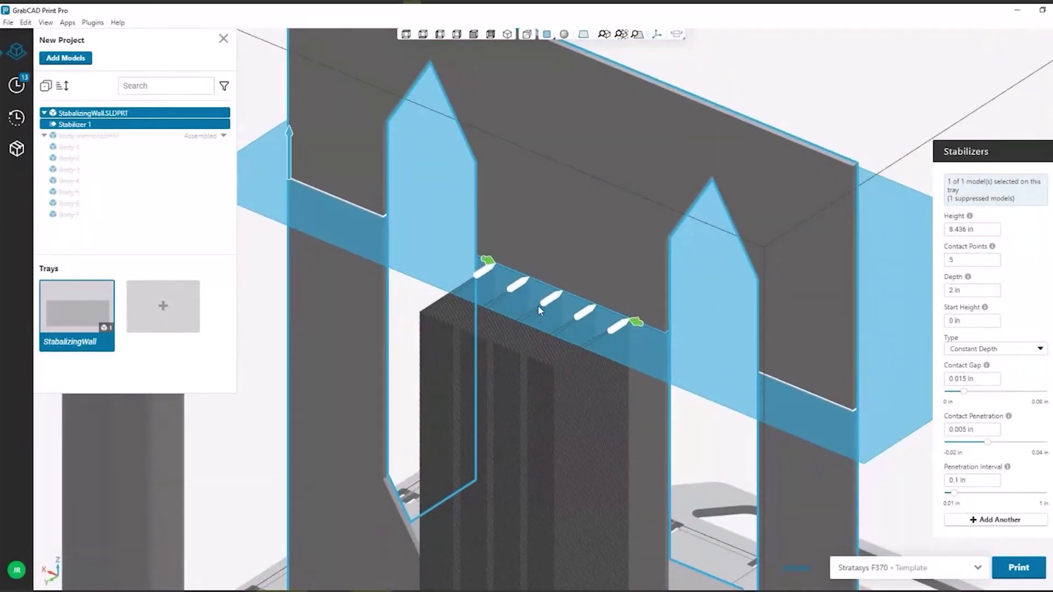
Step: Set the stabilizer's start height to 2 in
mouse_move(968, 278)
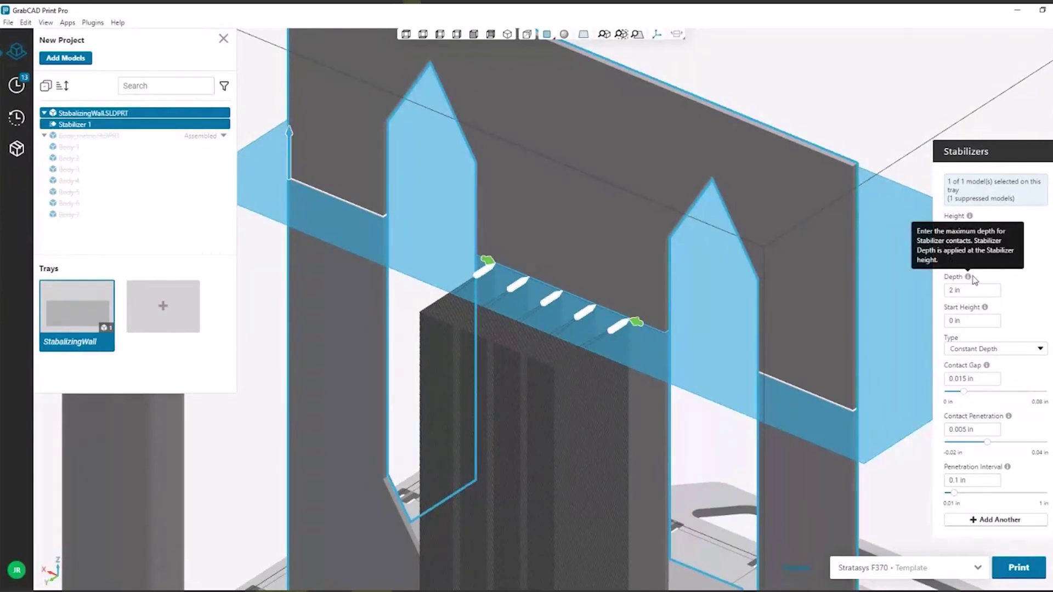
middle_click_drag(814, 384, 693, 128)
scroll(653, 419, "down", 3)
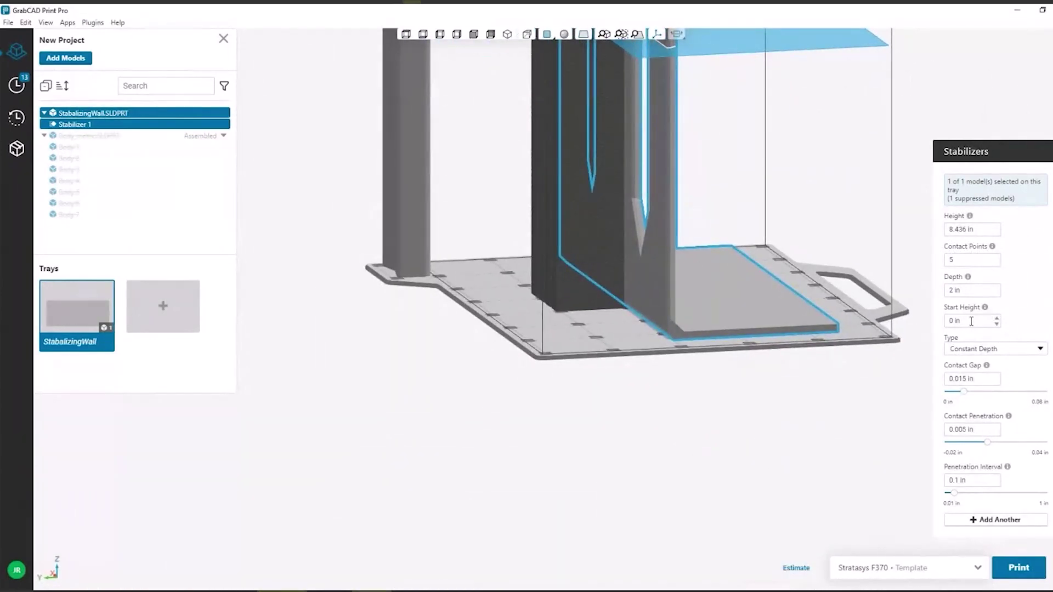
scroll(615, 306, "up", 6)
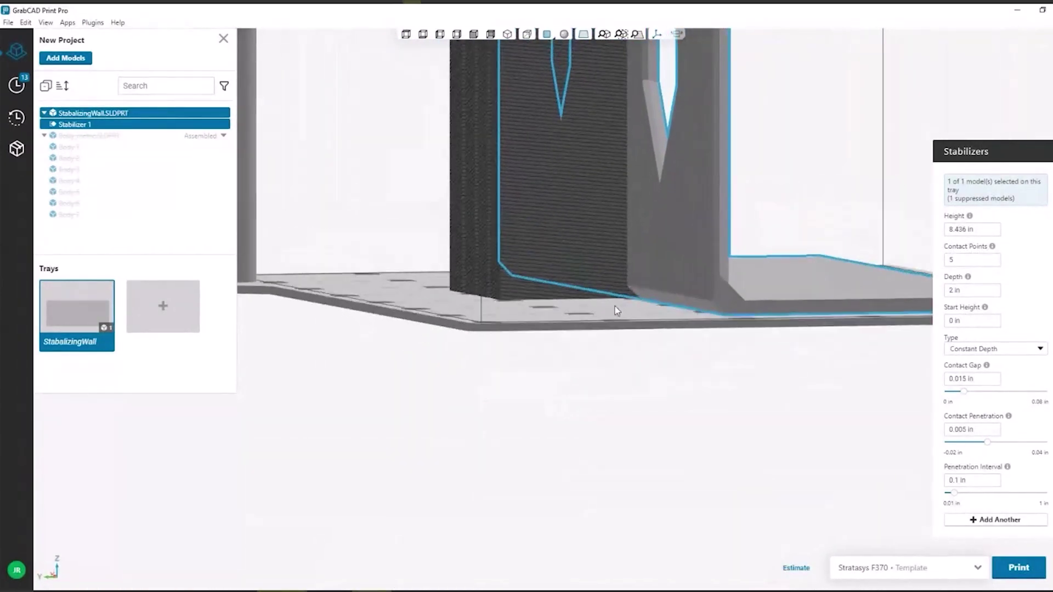
left_click(972, 322)
key("BackSpace")
key("BackSpace")
key("BackSpace")
key("BackSpace")
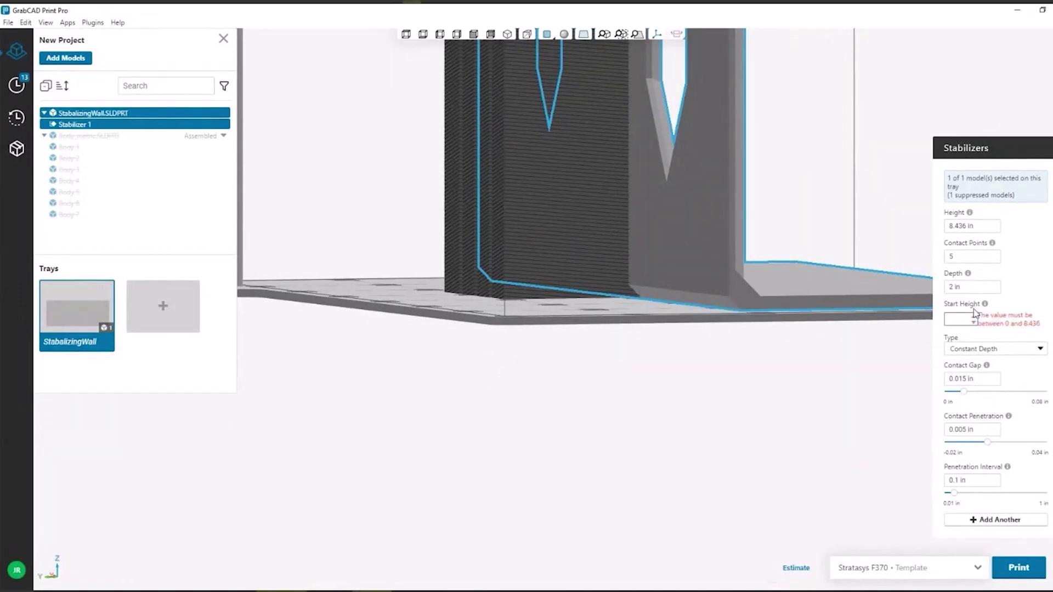
type("2")
key("Return")
Step: Examine where the stabilizer's contacts begin along the lower part of the wall and how it meets the tray
scroll(766, 224, "up", 8)
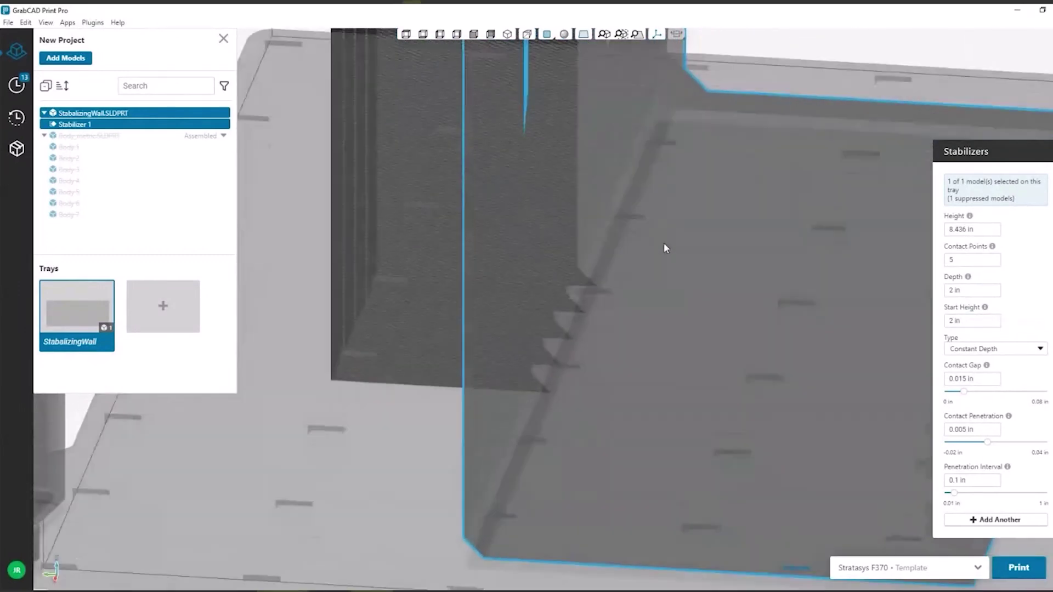
middle_click_drag(664, 243, 660, 271)
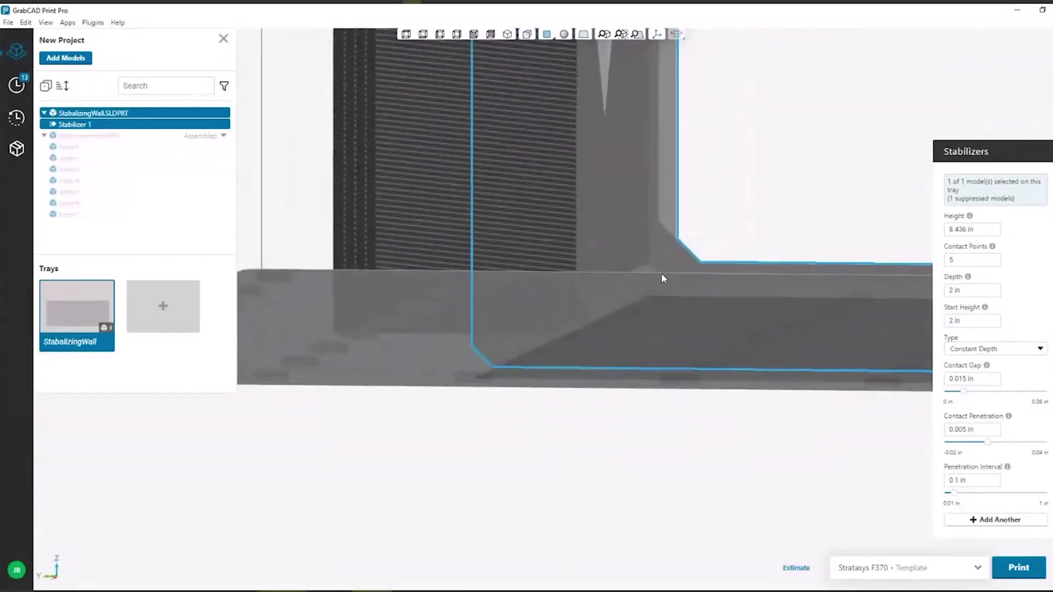
scroll(625, 264, "down", 3)
scroll(595, 236, "up", 3)
right_click_drag(566, 237, 585, 246)
scroll(584, 149, "up", 6)
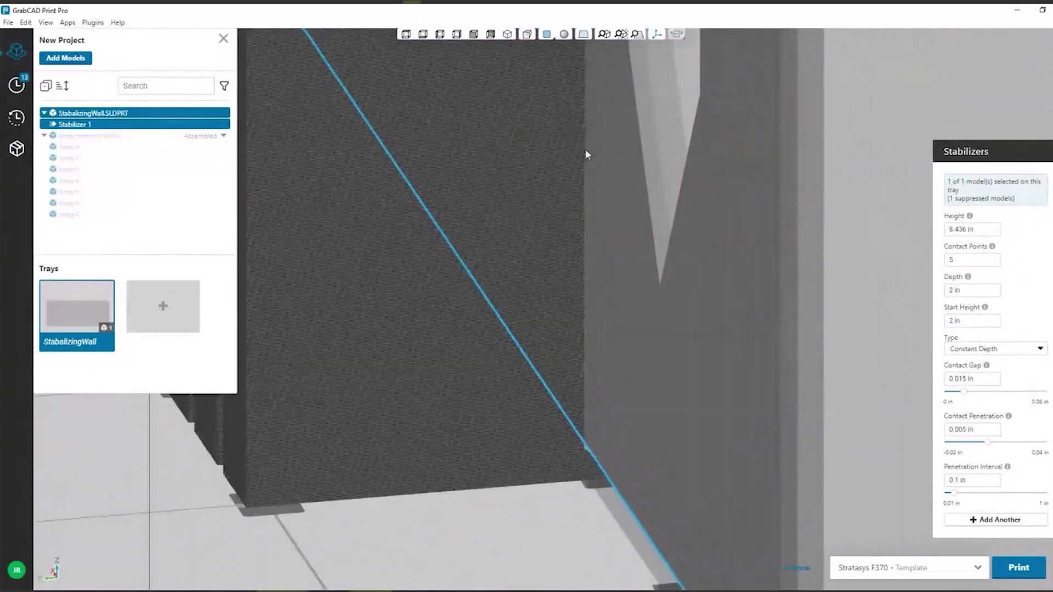
scroll(583, 147, "up", 3)
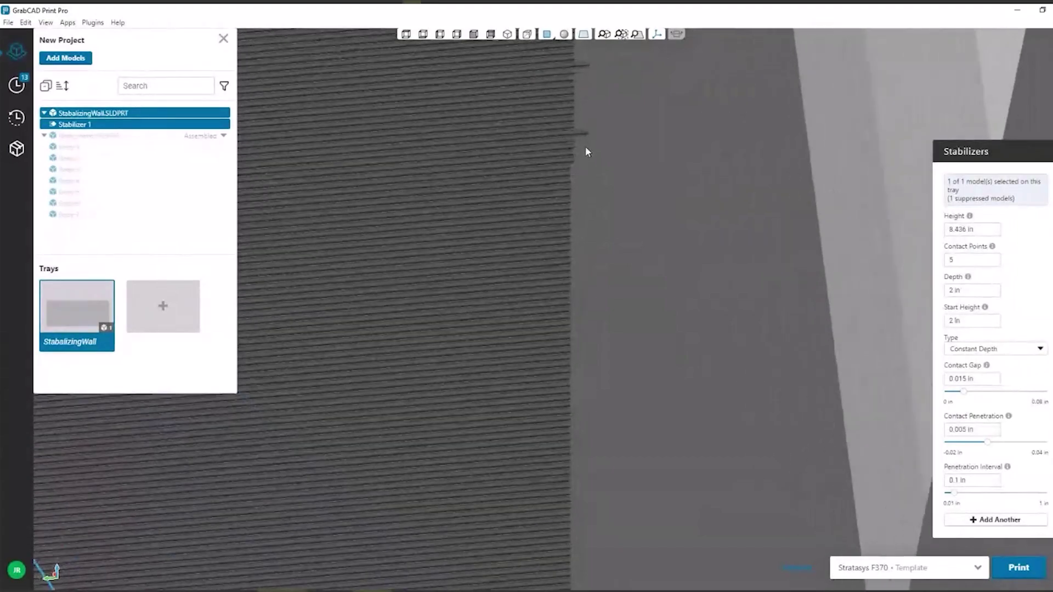
scroll(588, 134, "down", 7)
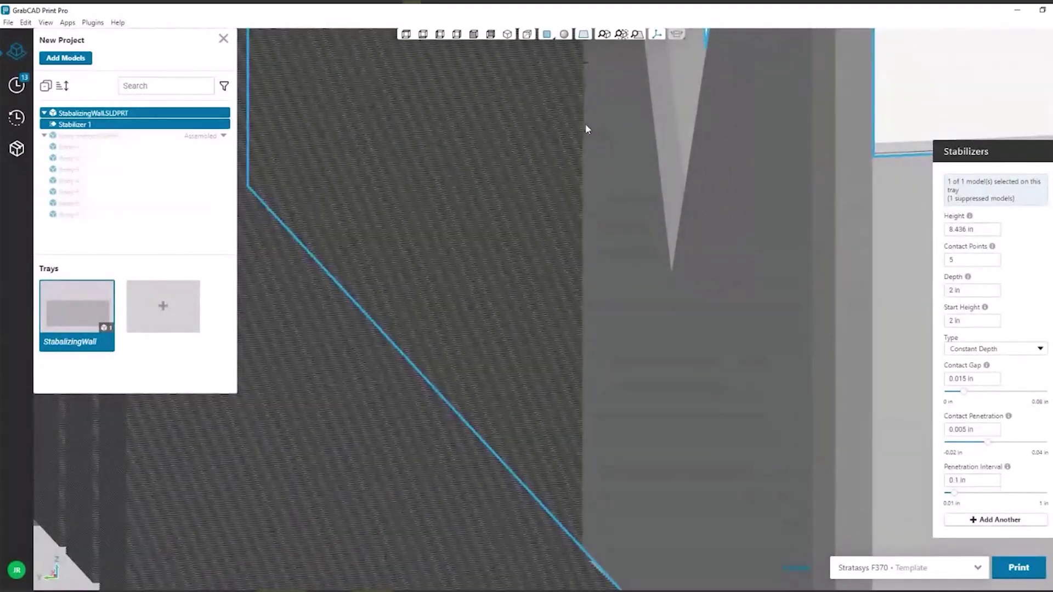
scroll(851, 233, "down", 5)
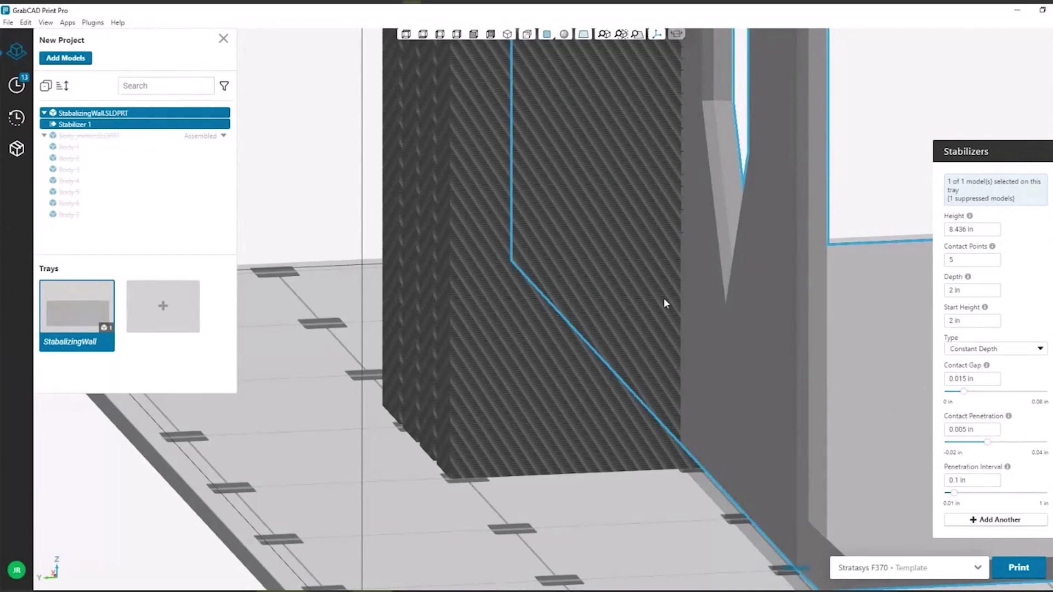
scroll(590, 258, "down", 2)
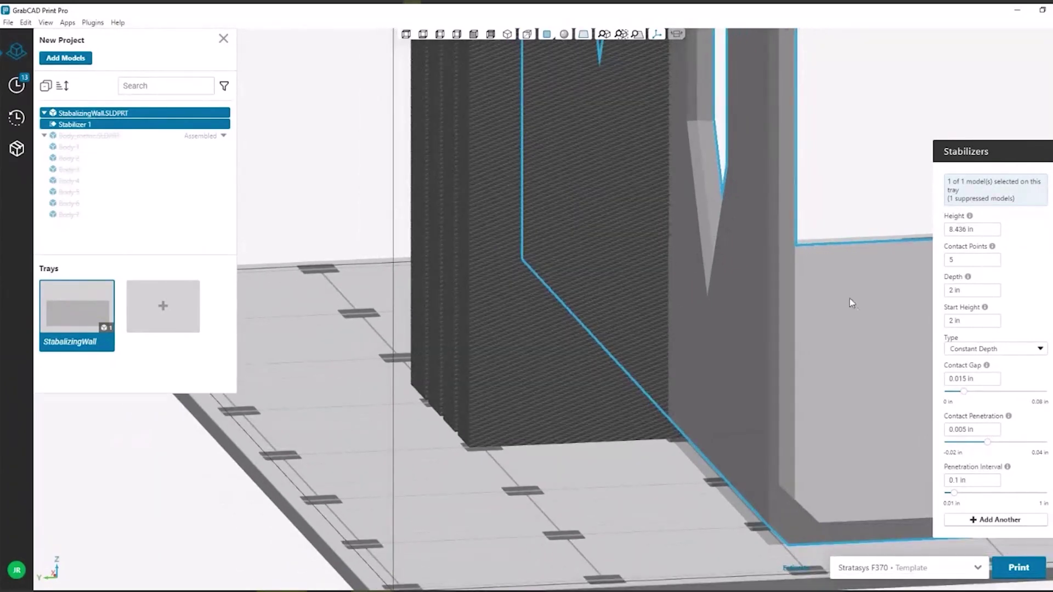
scroll(749, 312, "down", 2)
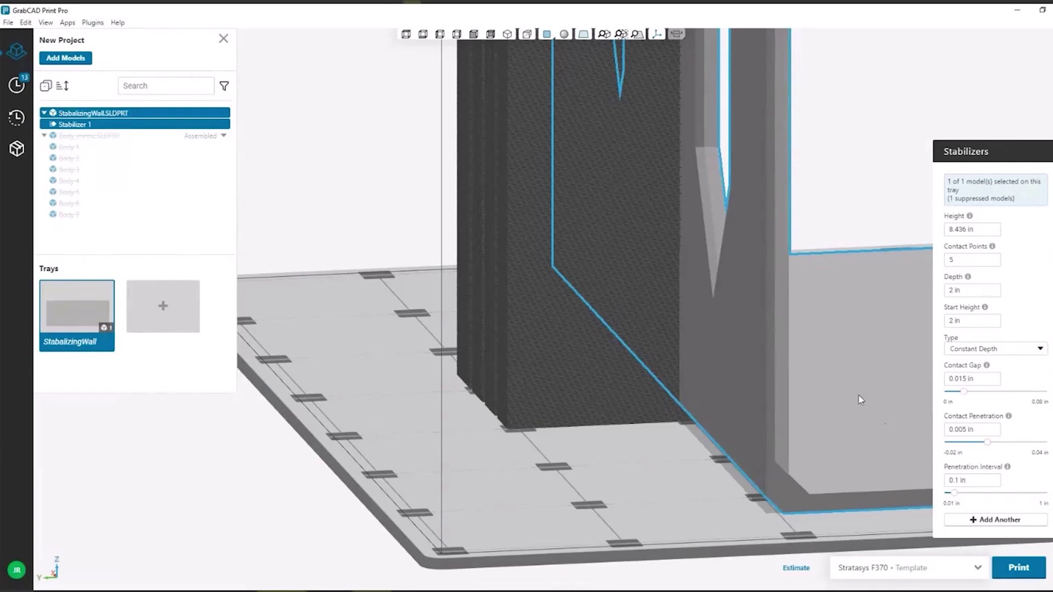
Step: Examine Stabilizer 1 under StabalizingWall in the model tree, comparing the wall with the stabilizer selected and with nothing selected
scroll(853, 402, "down", 1)
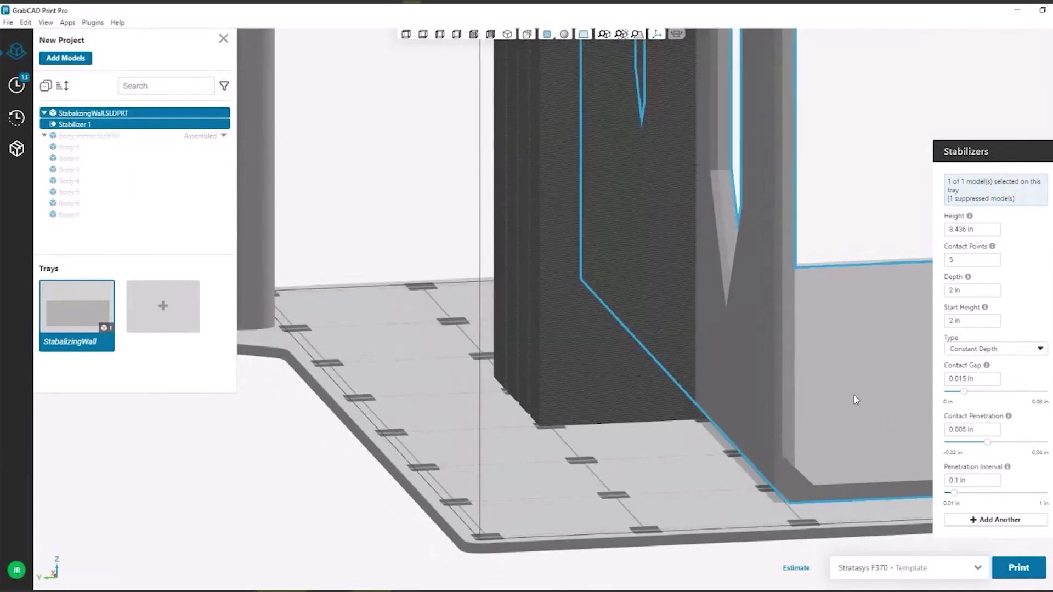
scroll(849, 384, "down", 1)
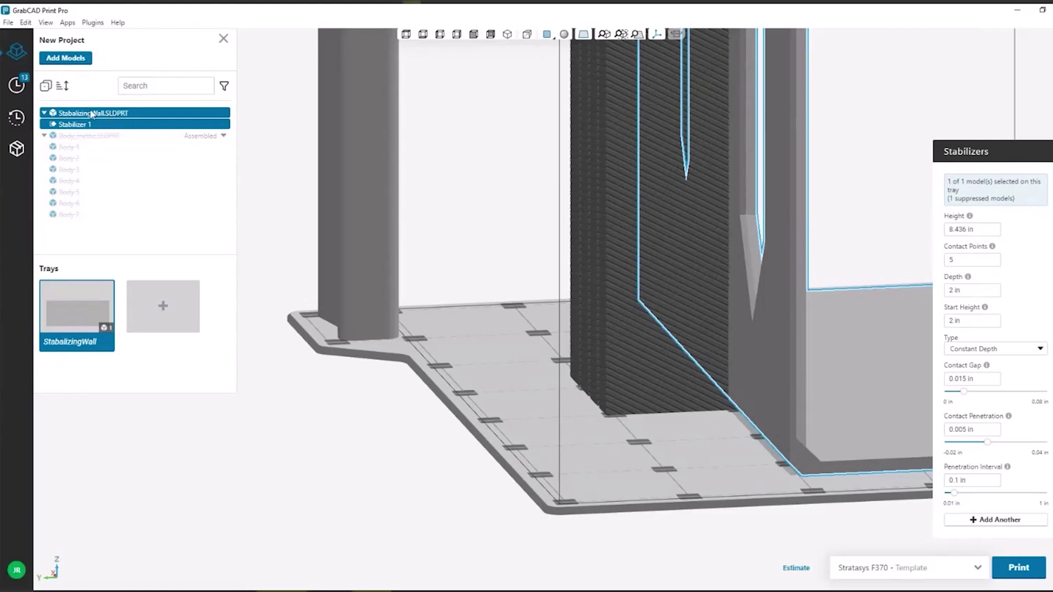
left_click(45, 113)
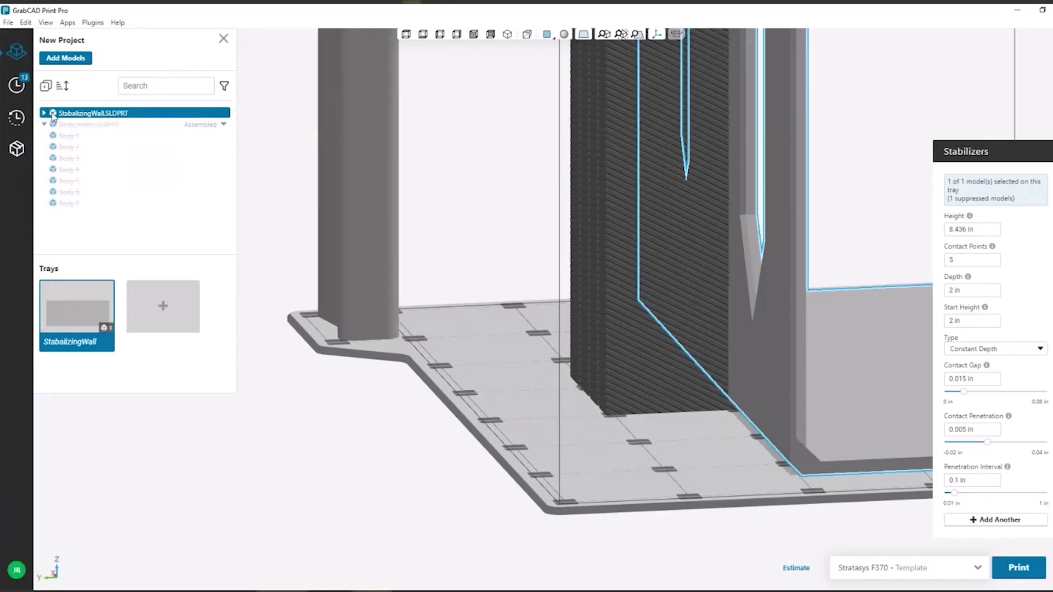
left_click(44, 113)
scroll(376, 181, "down", 3)
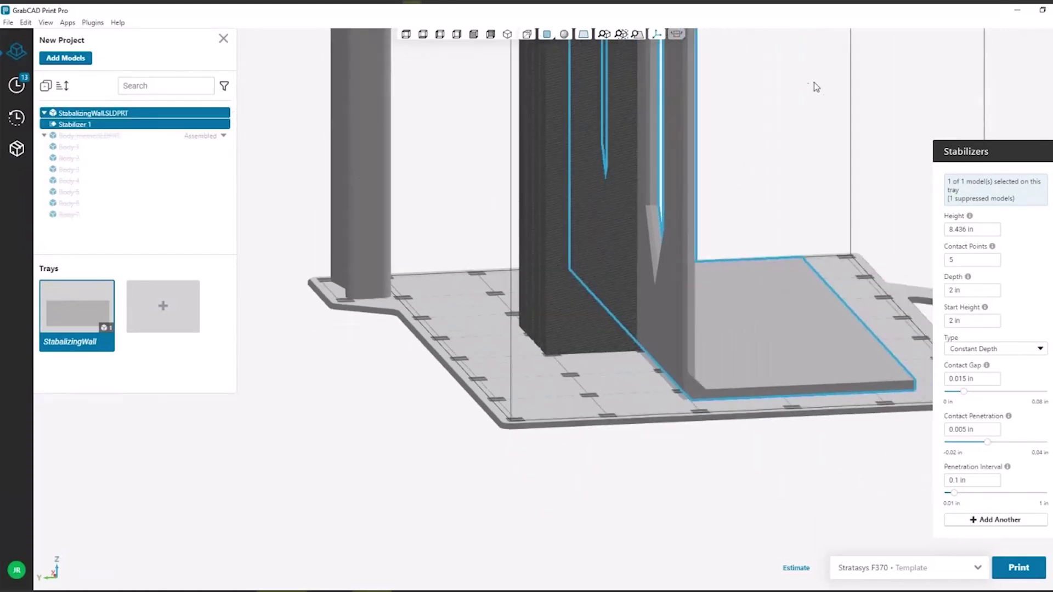
left_click(758, 161)
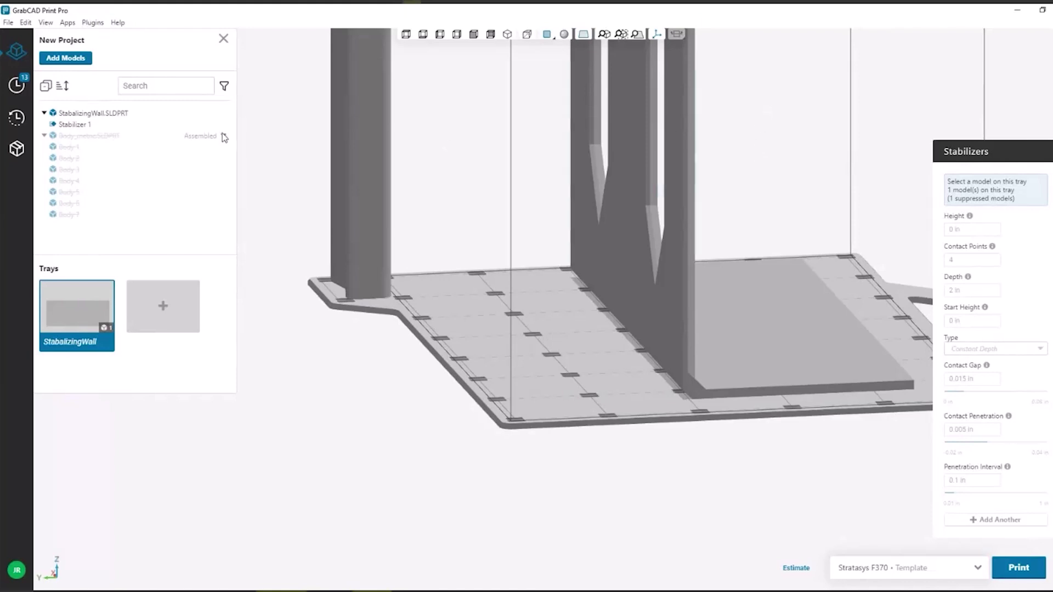
left_click(87, 126)
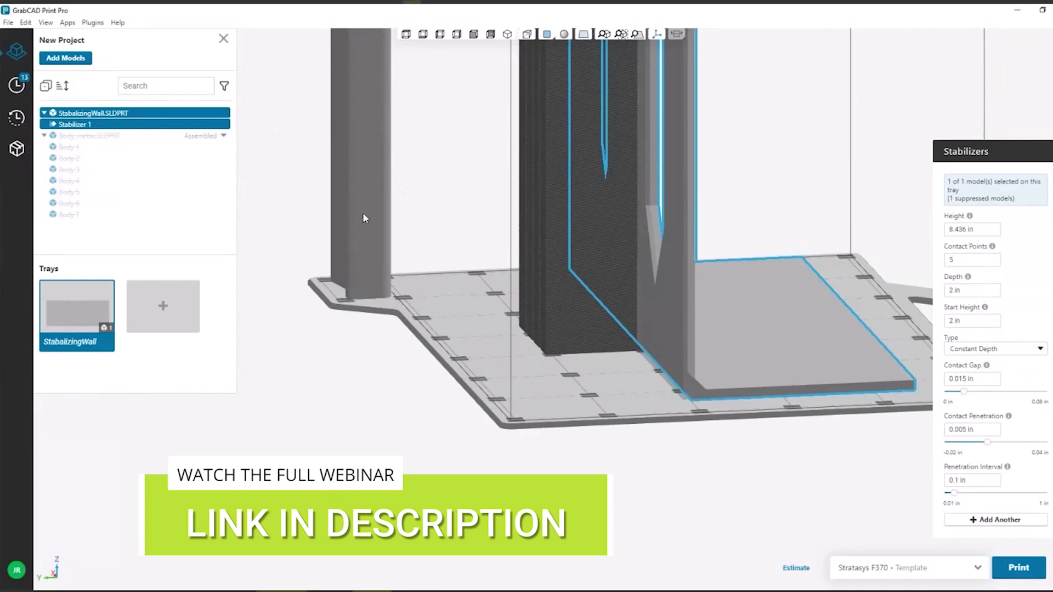
left_click(449, 222)
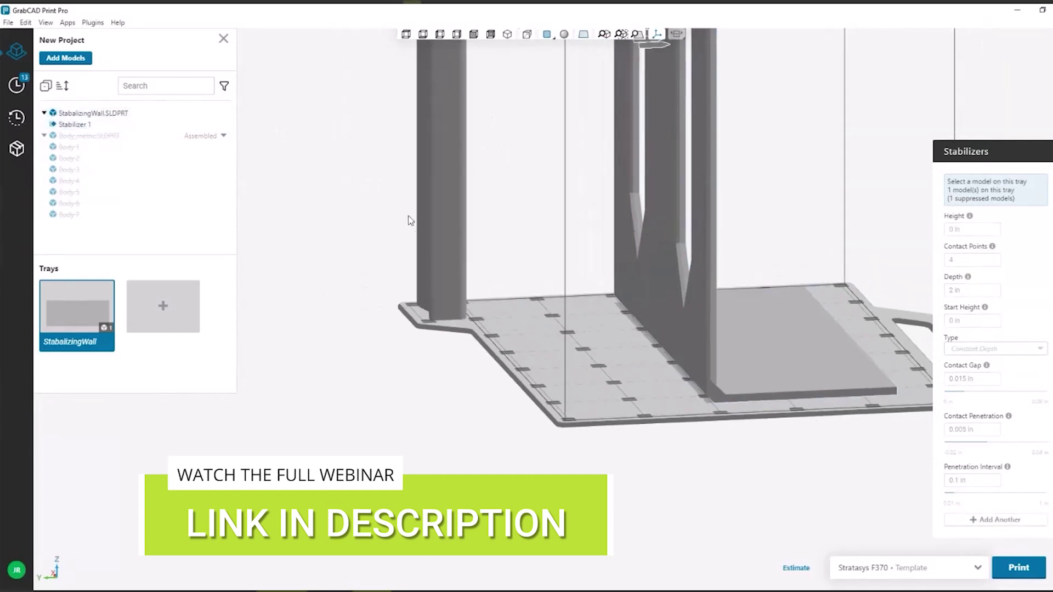
Step: Add another stabilizer at a height of 10.56 in and fit its contact range on the wall strip between the outer edge and first slot
left_click(616, 187)
left_click(1027, 524)
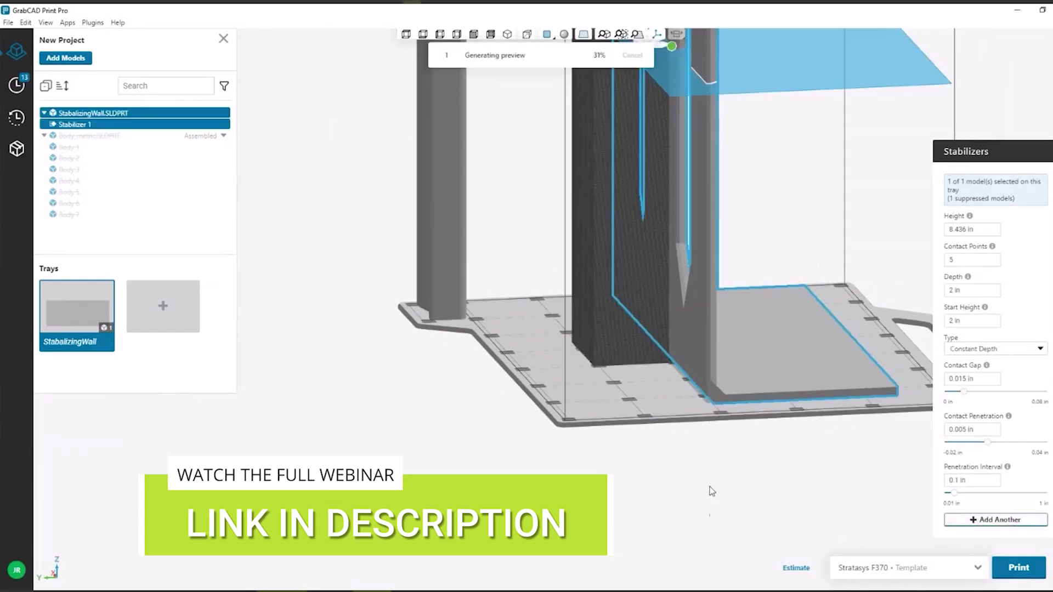
middle_click_drag(657, 144, 661, 343)
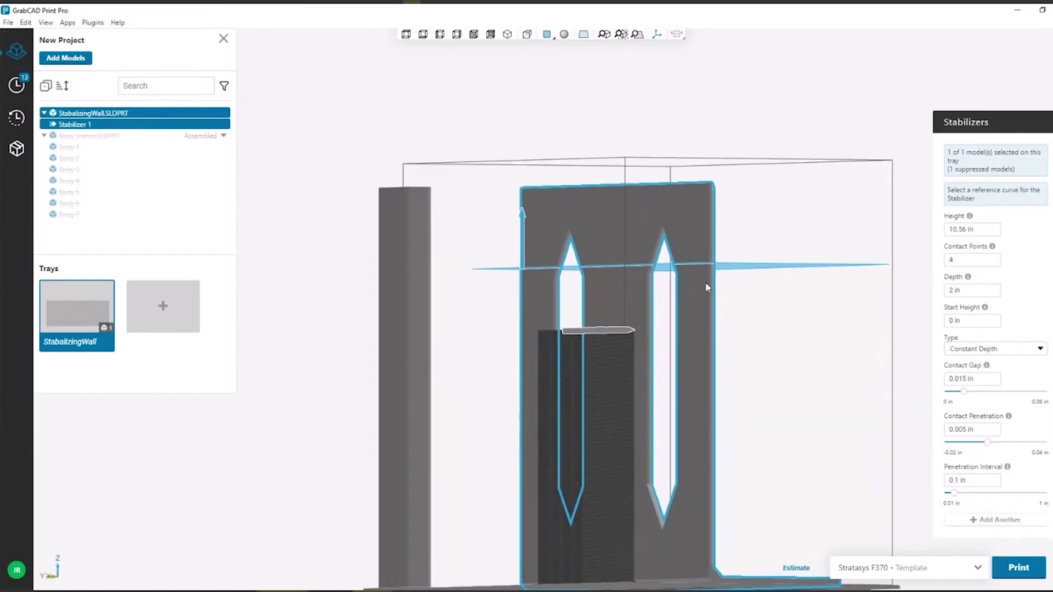
middle_click_drag(705, 282, 626, 305)
scroll(626, 304, "up", 3)
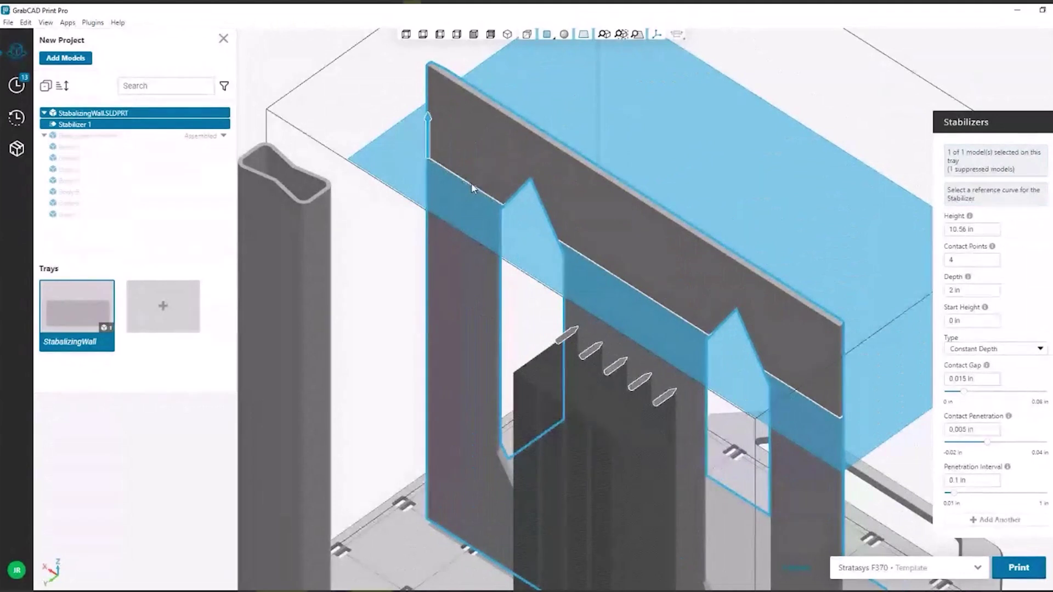
left_click(448, 186)
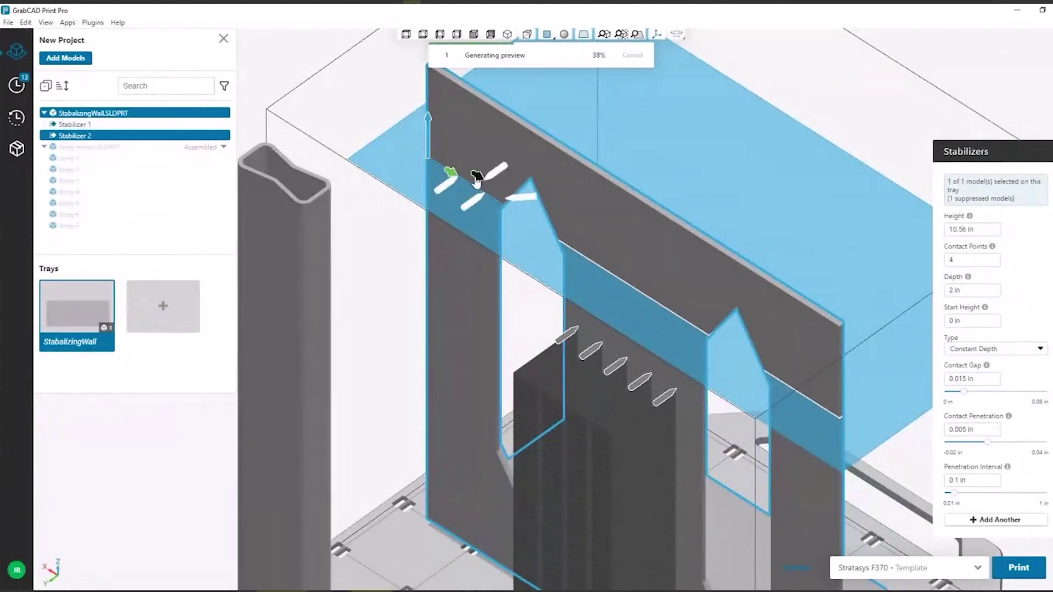
left_click(481, 193)
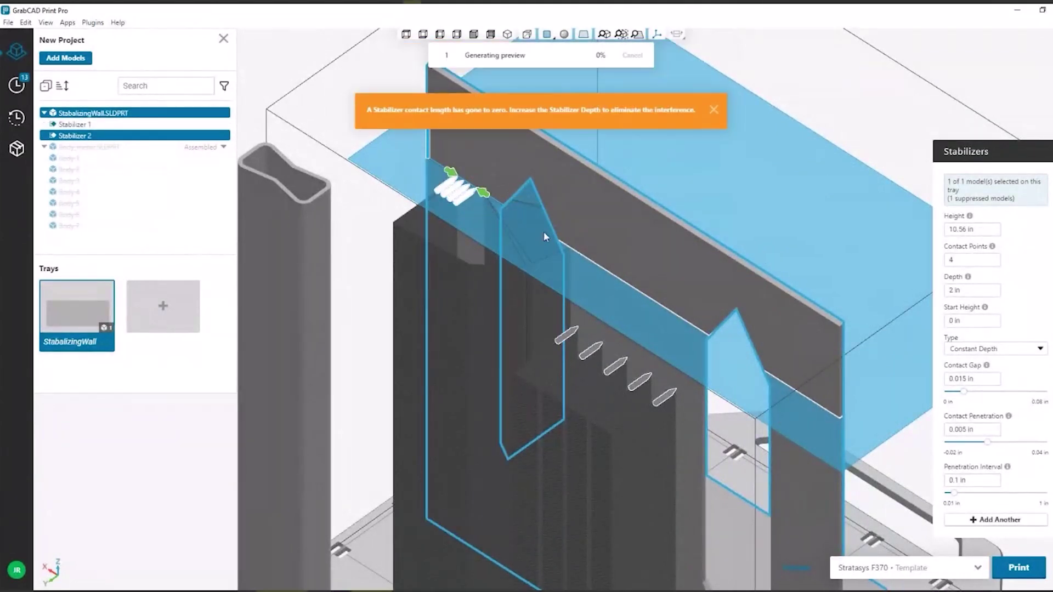